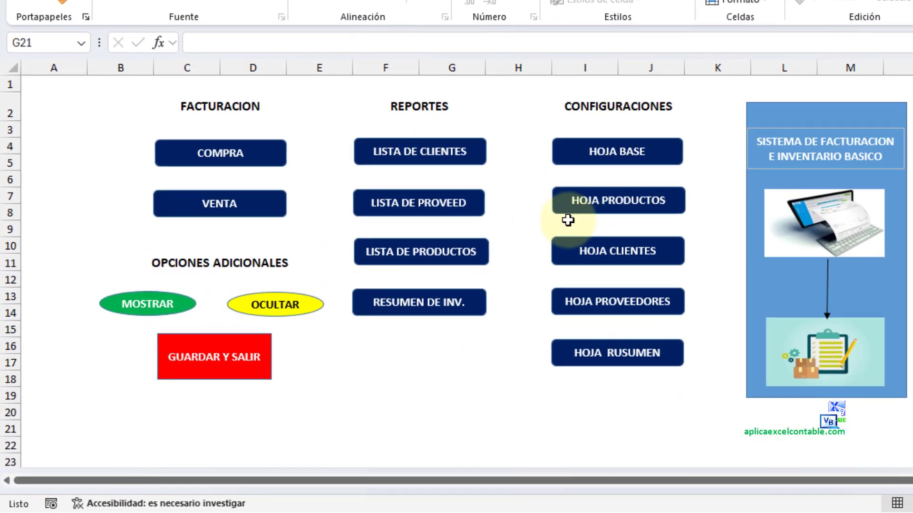
# Examine the client sheet of the billing workbook and the client drop-down list in its sales invoice form.
pyautogui.click(528, 277)
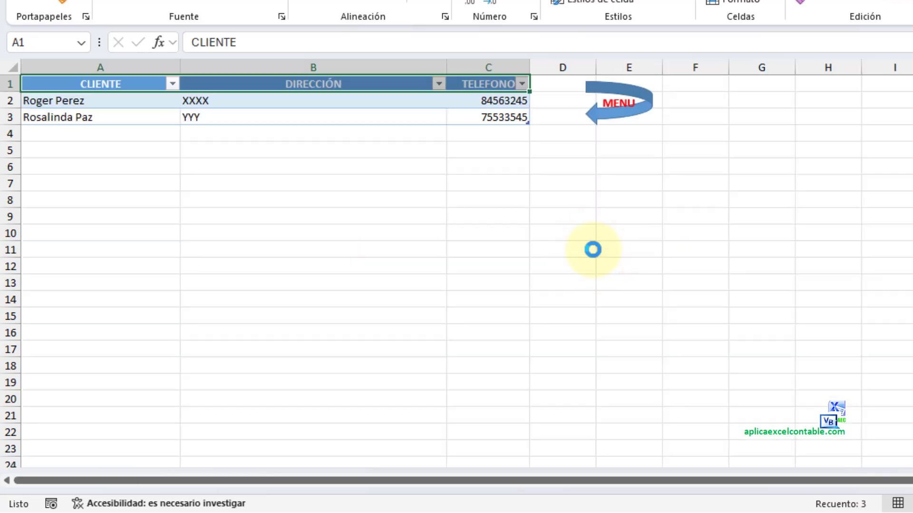
pyautogui.click(614, 100)
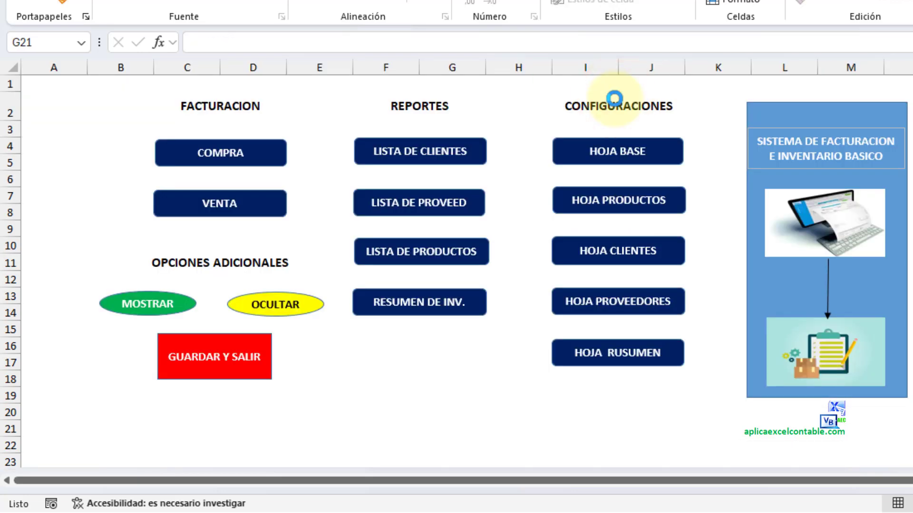
pyautogui.click(228, 207)
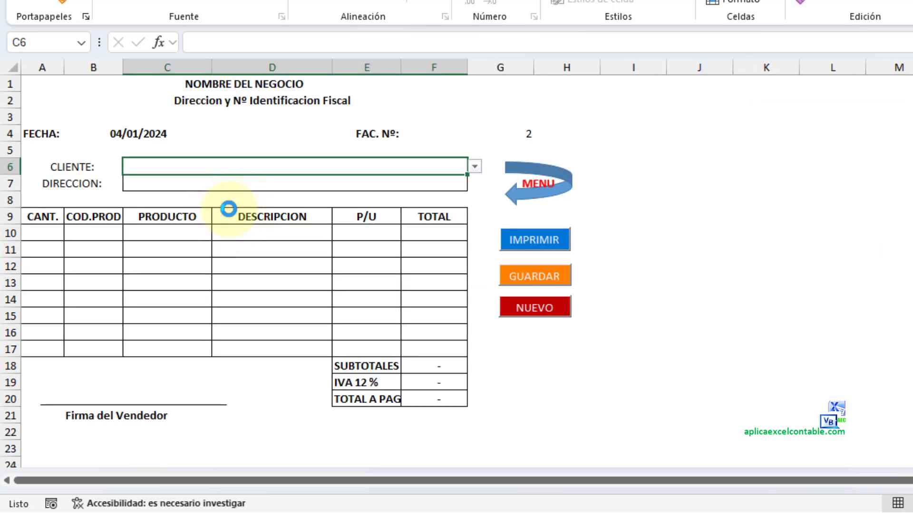
pyautogui.click(475, 166)
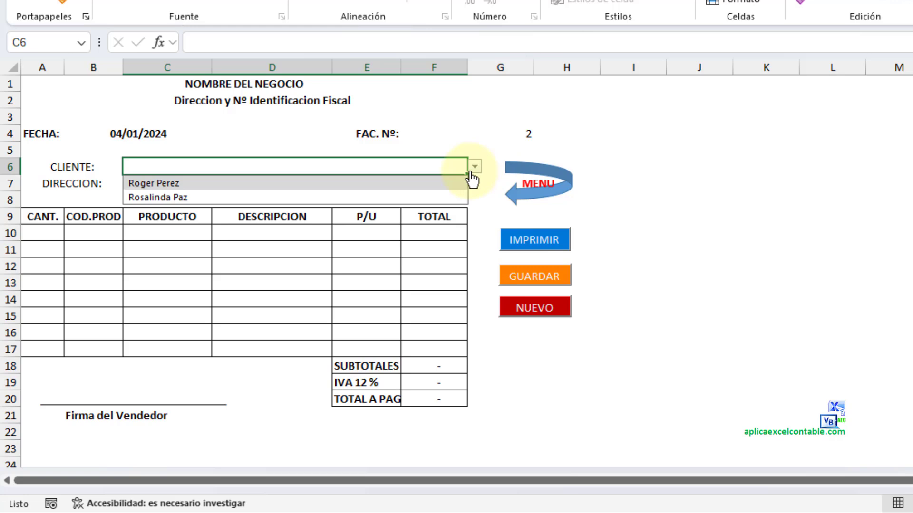
pyautogui.click(472, 171)
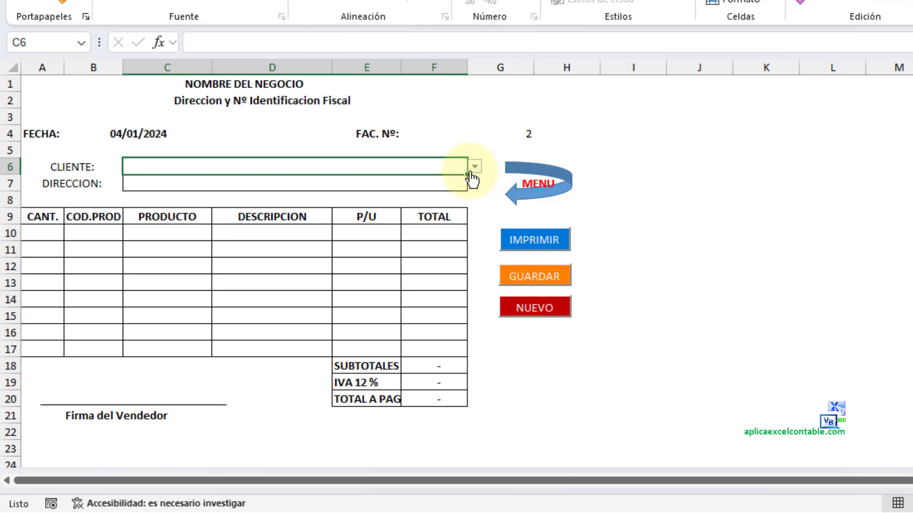
pyautogui.click(474, 169)
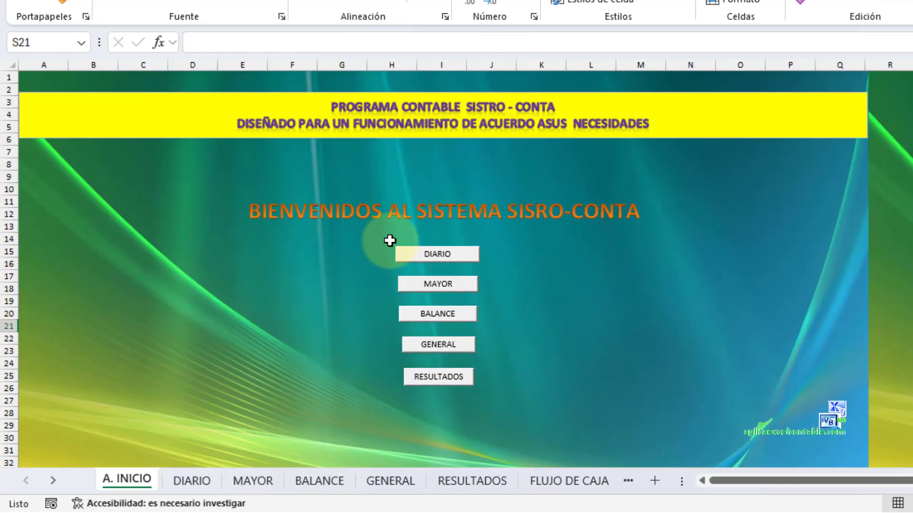
# Examine the CODIGOS column in the DIARIO sheet of the accounting workbook and the account codes in column A of BALANCE.
pyautogui.click(209, 483)
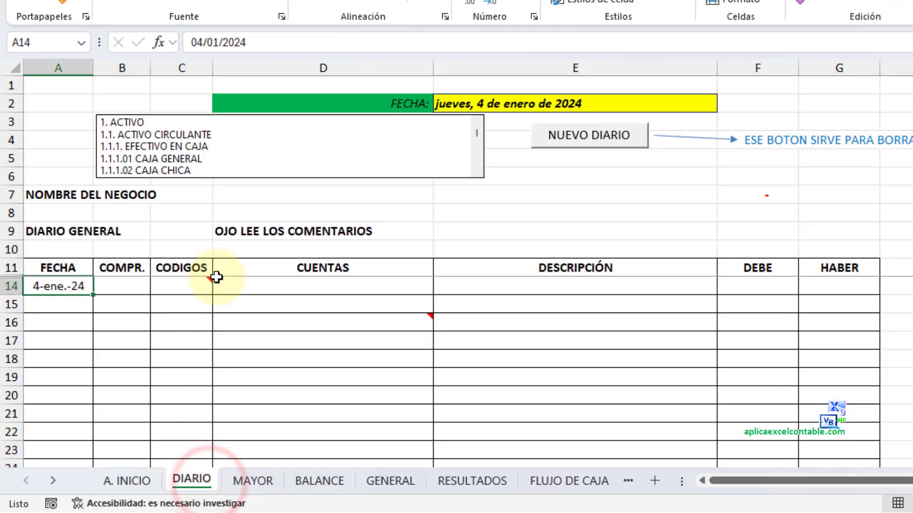
pyautogui.click(188, 289)
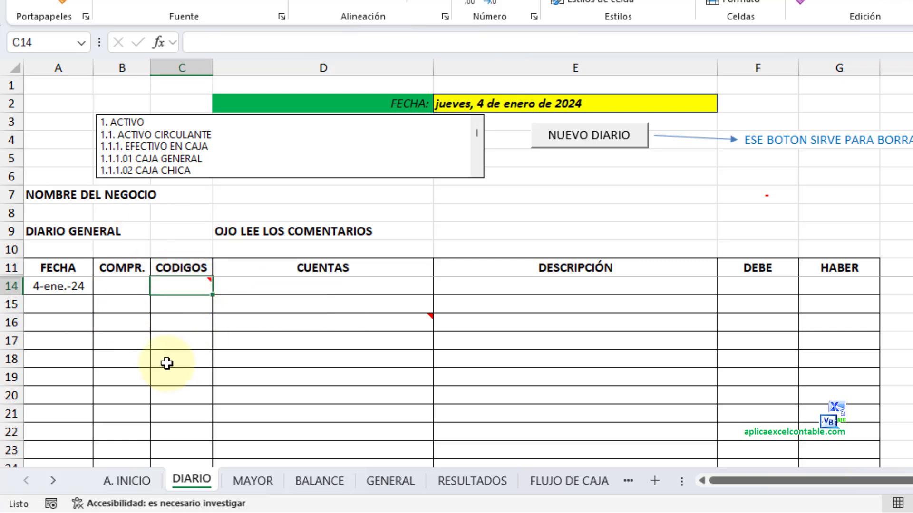
pyautogui.click(178, 299)
pyautogui.click(187, 336)
pyautogui.click(190, 353)
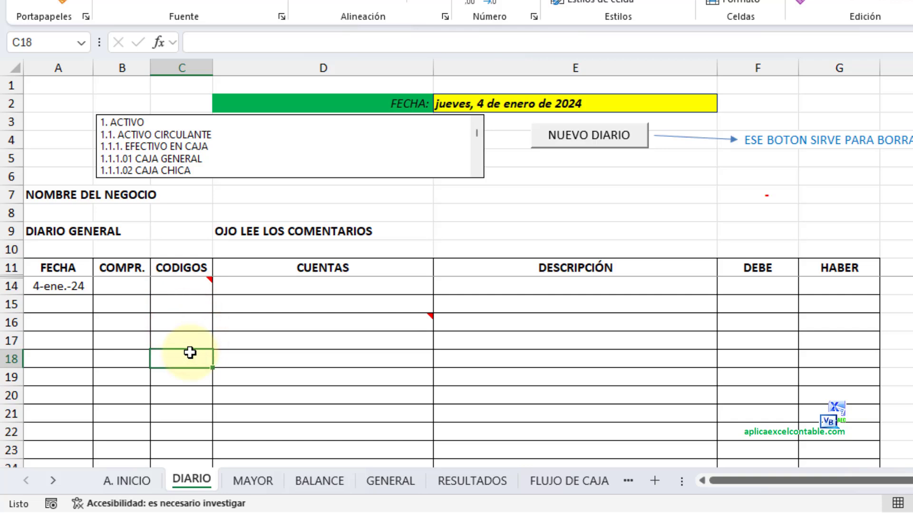
pyautogui.click(325, 479)
pyautogui.moveTo(48, 235); pyautogui.dragTo(57, 351)
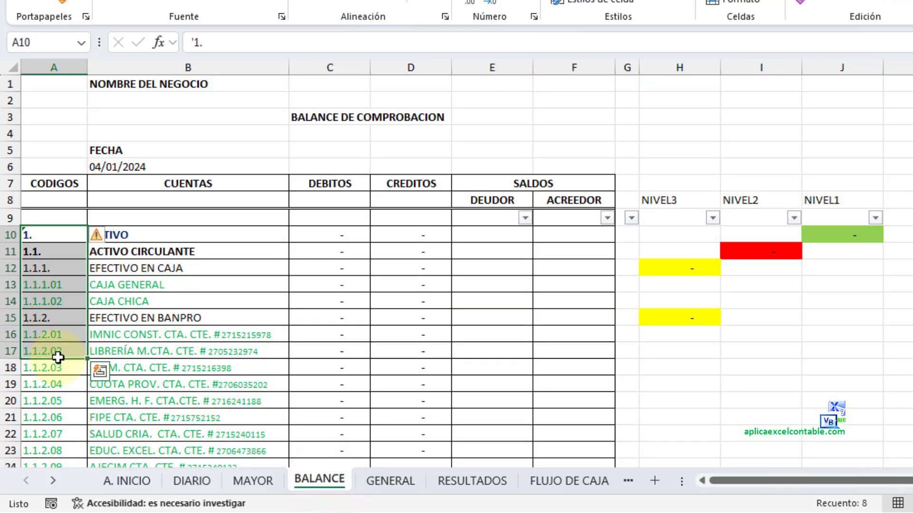
pyautogui.click(202, 478)
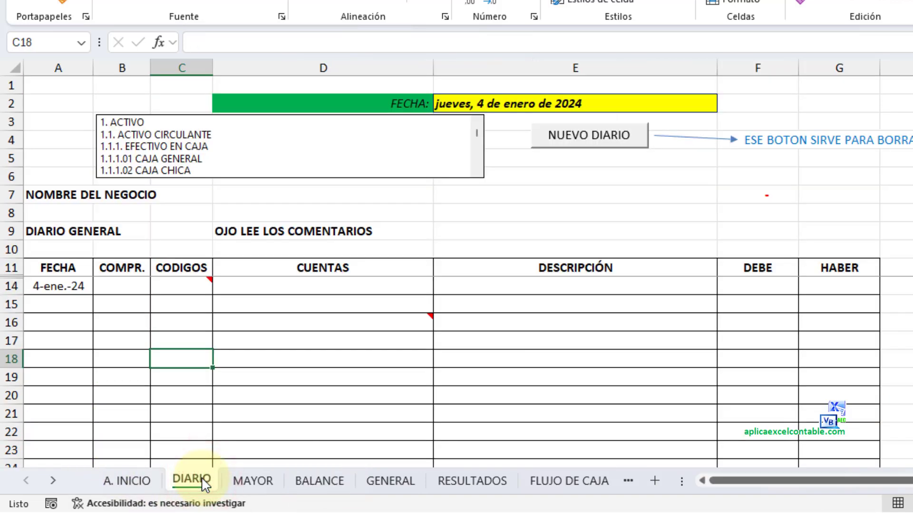
pyautogui.click(199, 310)
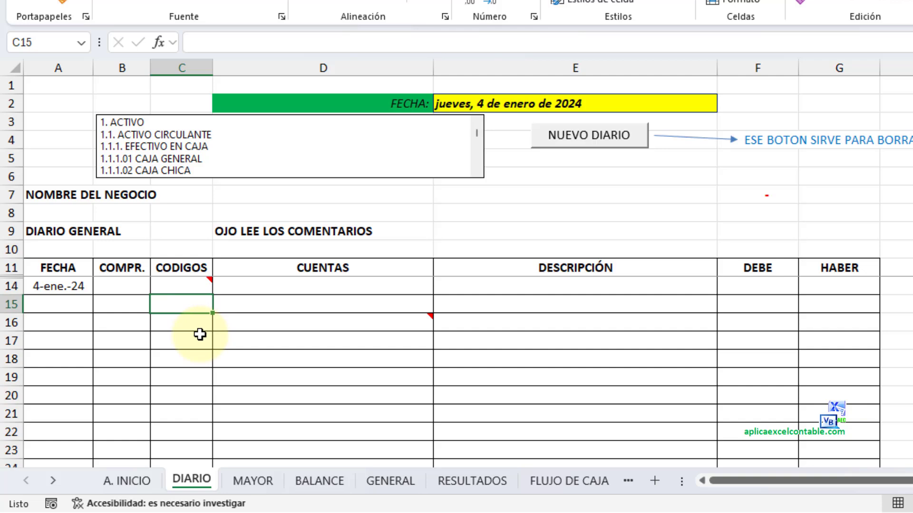
pyautogui.moveTo(223, 329)
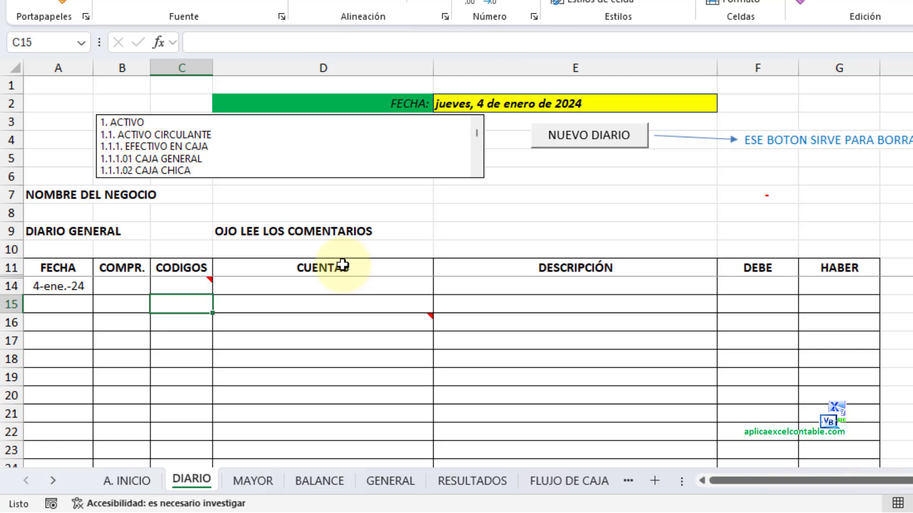
# Set data validation on the DIARIO sheet's CODIGOS cells, from C14 down to the table's end, to allow a Lista.
pyautogui.click(192, 476)
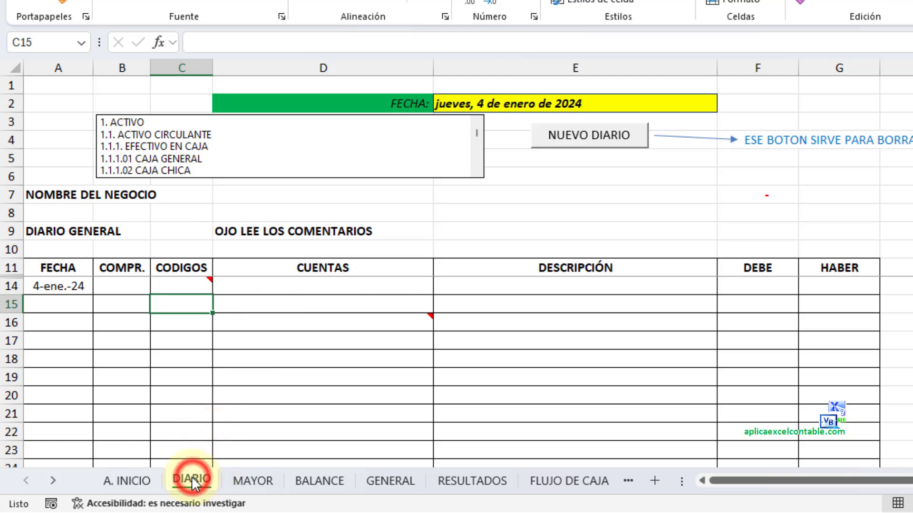
pyautogui.scroll(-1, 224, 309)
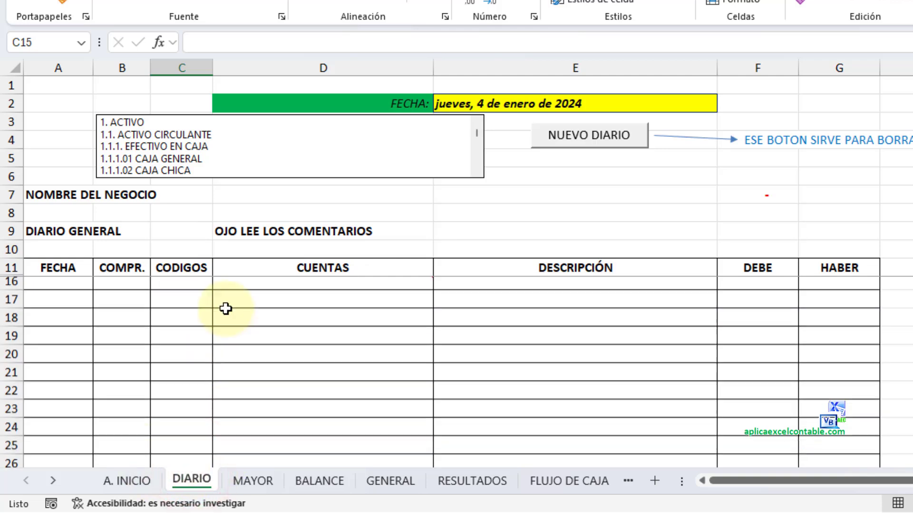
pyautogui.scroll(1, 204, 300)
pyautogui.click(173, 285)
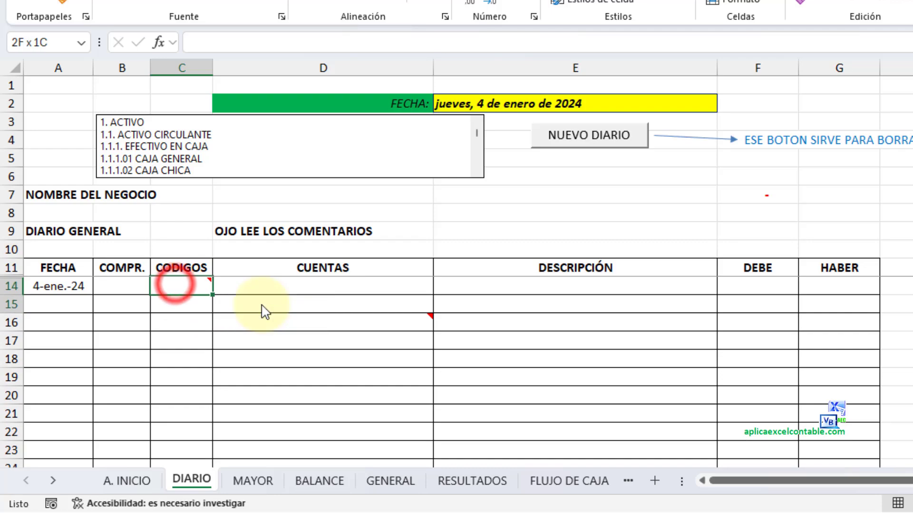
pyautogui.hotkey('shift', 'Down')
pyautogui.hotkey('shift', 'Down')
pyautogui.hotkey('shift', 'Down')
pyautogui.hotkey('shift', 'Down')
pyautogui.hotkey('ctrl', 'shift', 'Down')
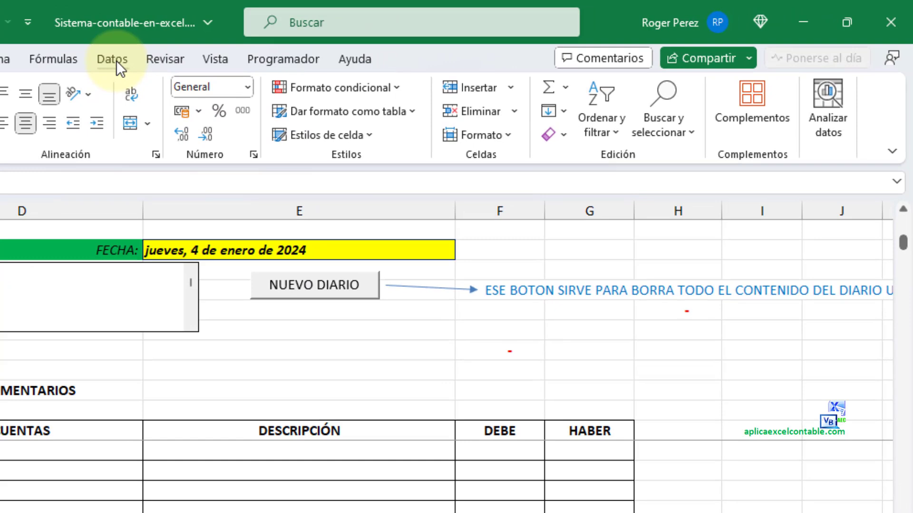
pyautogui.click(114, 60)
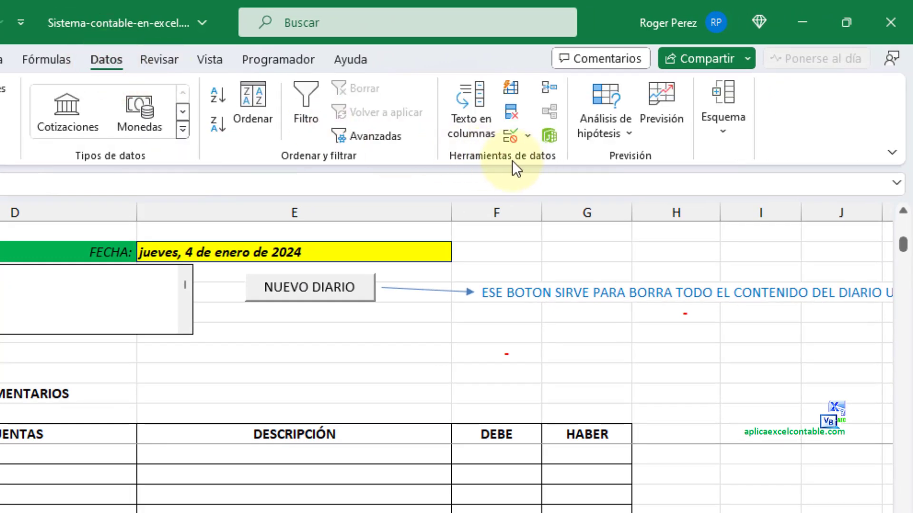
pyautogui.click(526, 136)
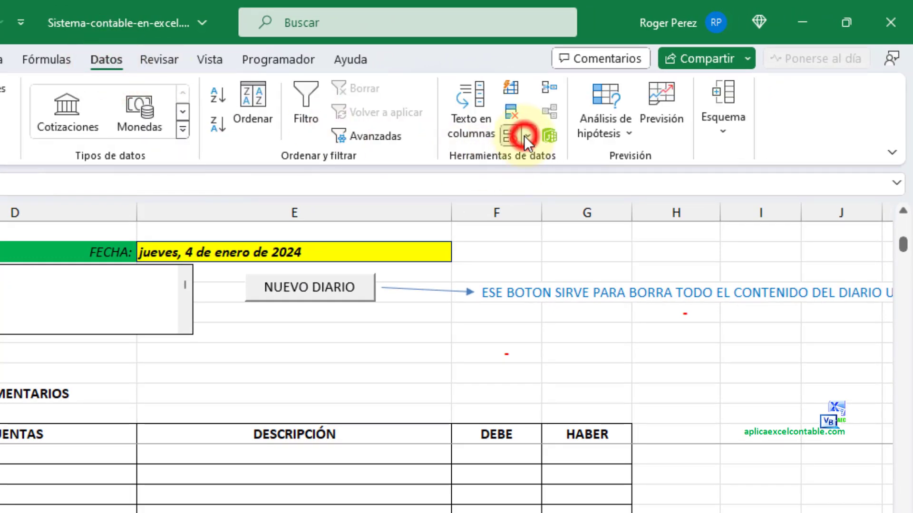
pyautogui.click(584, 162)
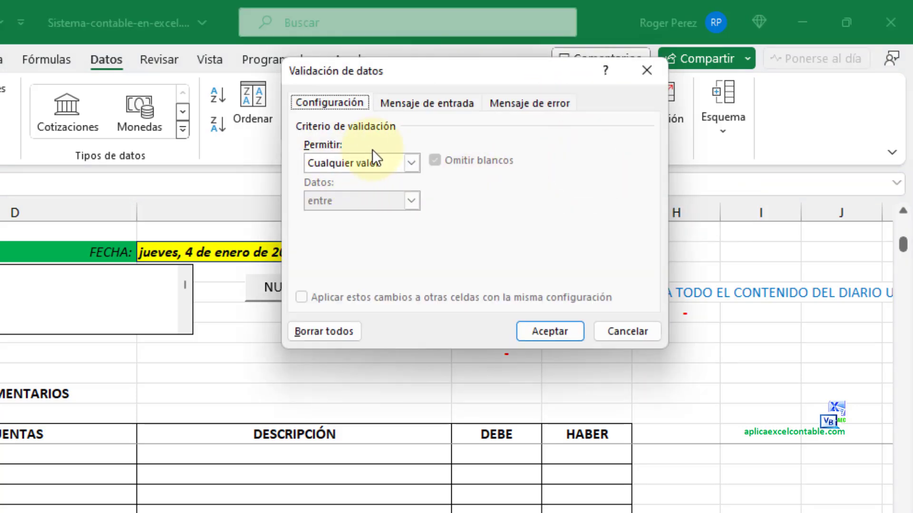
pyautogui.click(411, 162)
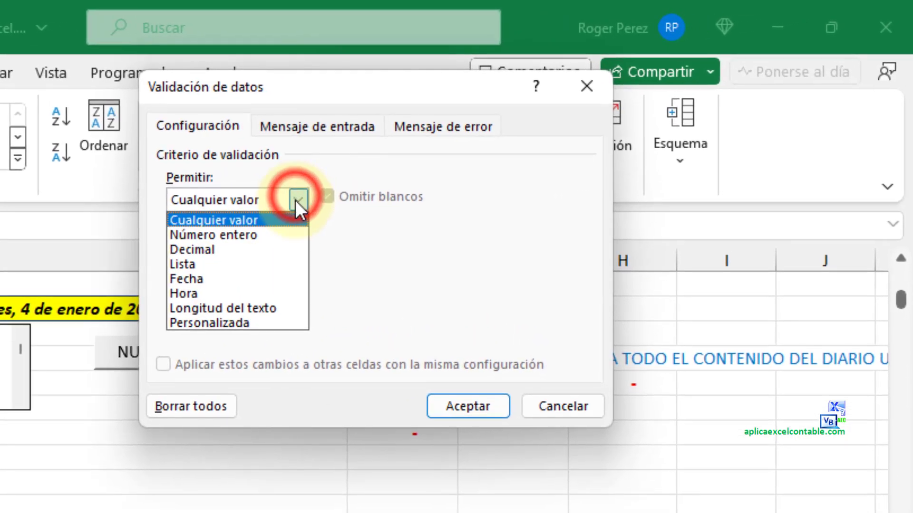
pyautogui.click(265, 238)
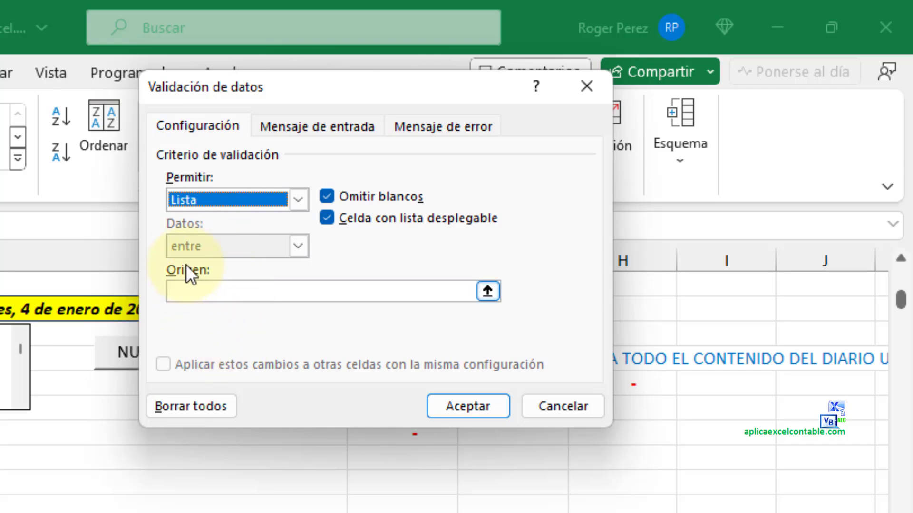
# Use the account codes in A10:A397 of the BALANCE sheet (named range CUENTA3) as the list source and apply the validation.
pyautogui.click(189, 292)
pyautogui.click(192, 289)
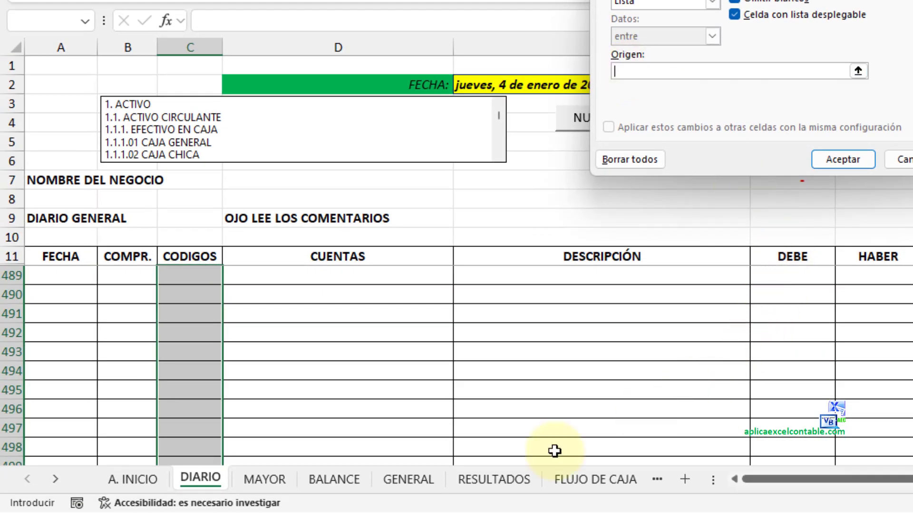
pyautogui.click(332, 480)
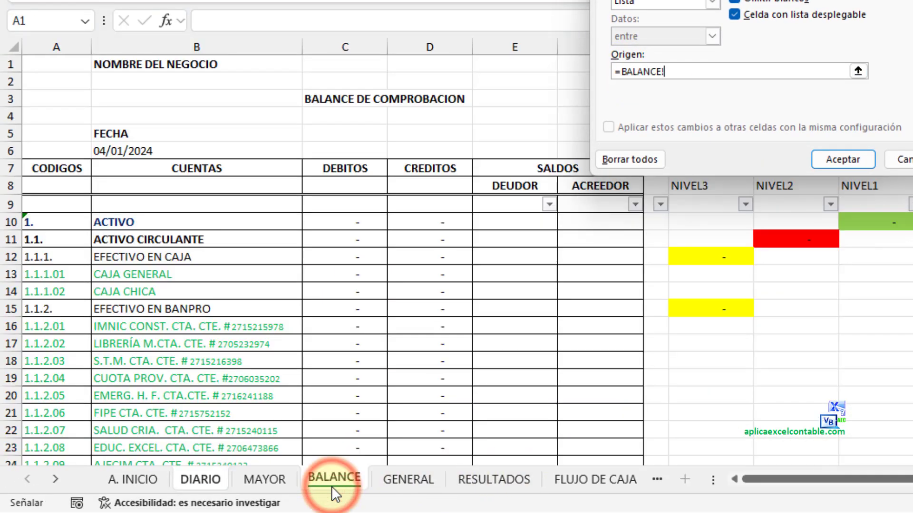
pyautogui.moveTo(37, 224); pyautogui.dragTo(45, 388)
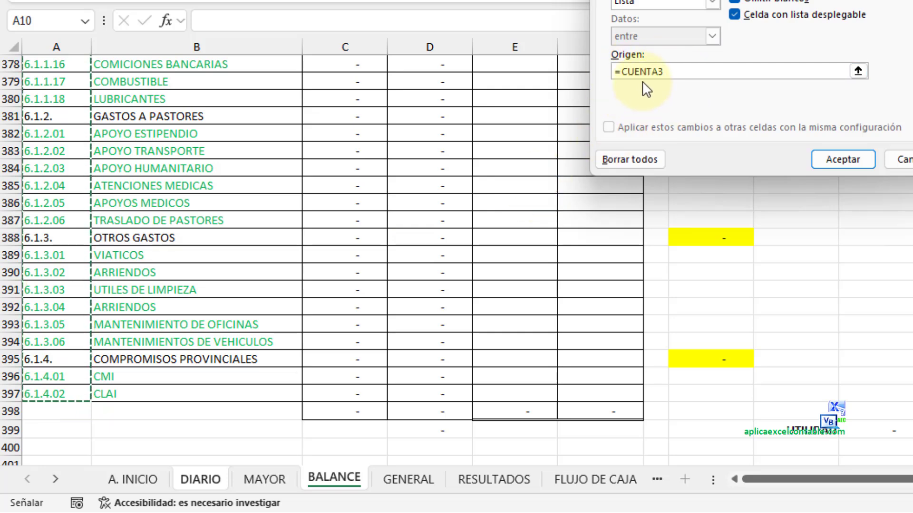
pyautogui.click(840, 161)
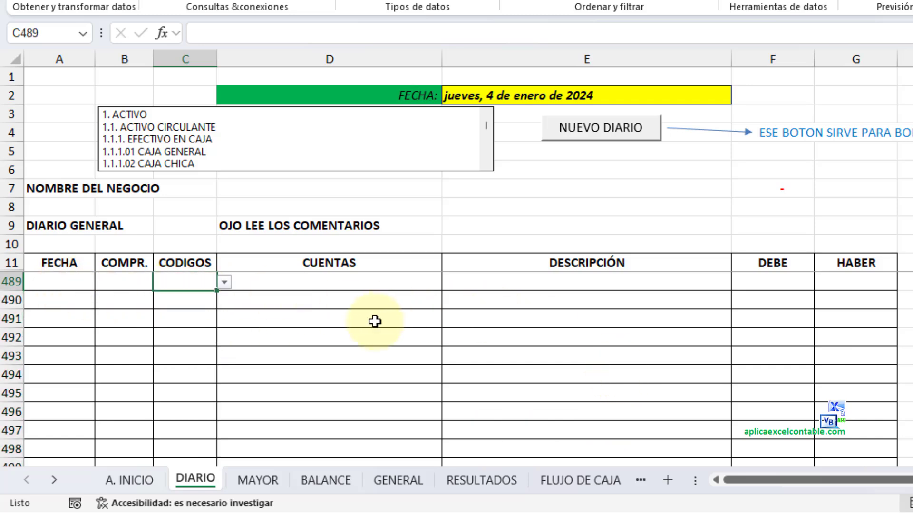
# Try to enter the code 1545 in cell C14 to test the validation, and clear the entry.
pyautogui.click(185, 263)
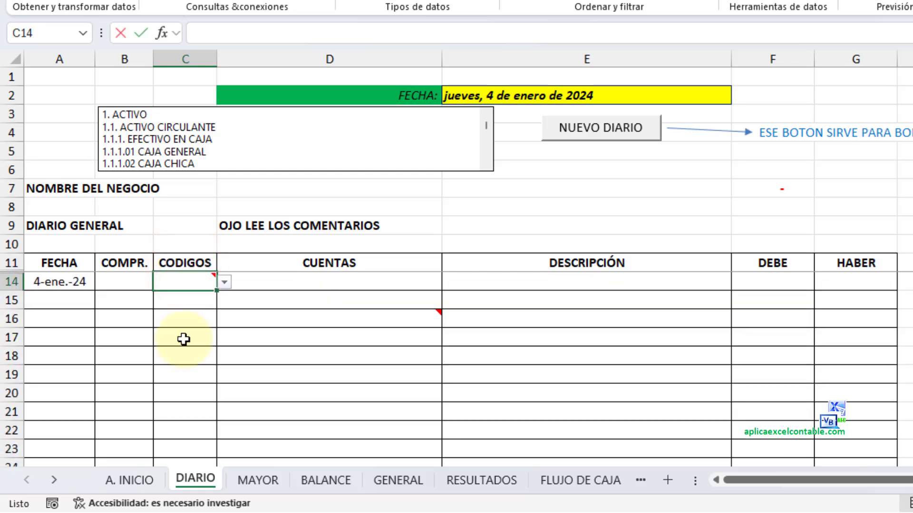
pyautogui.write('1545')
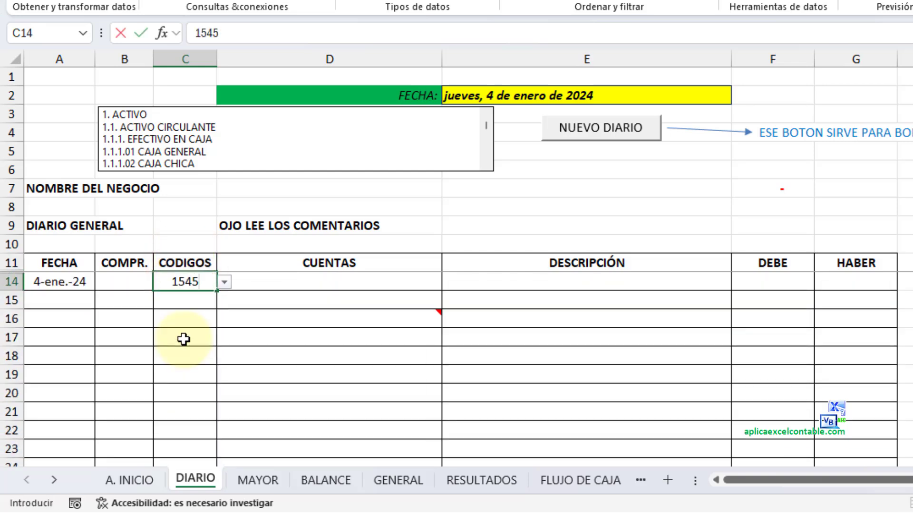
pyautogui.press('Return')
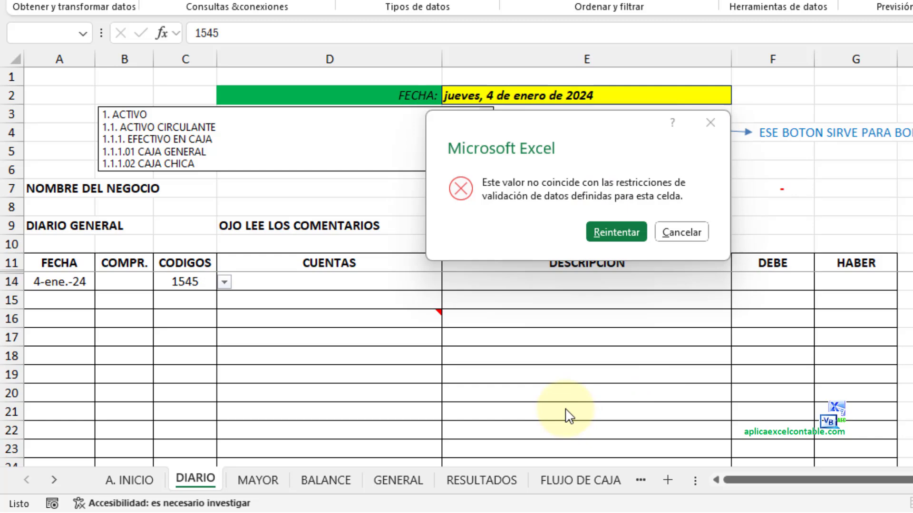
pyautogui.click(615, 227)
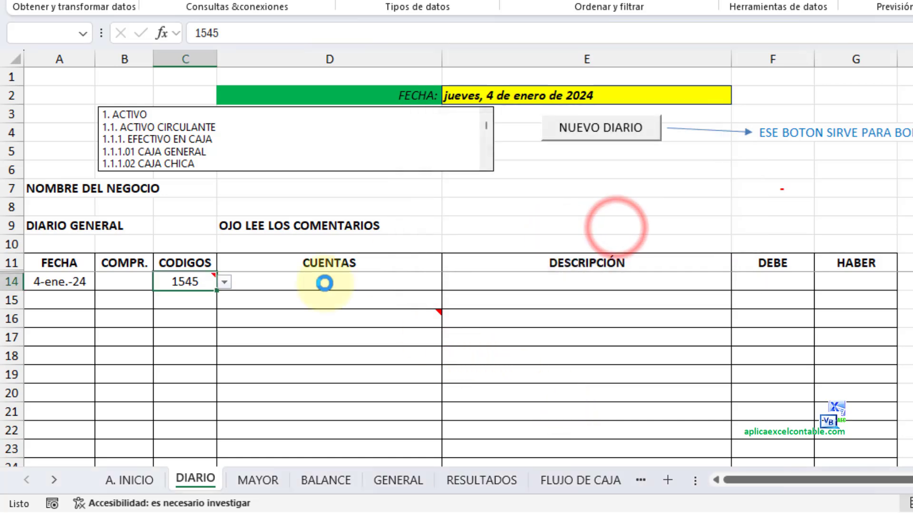
pyautogui.press('Delete')
# Choose account code 1.1.1.01 from the validation list in cell C14.
pyautogui.click(224, 283)
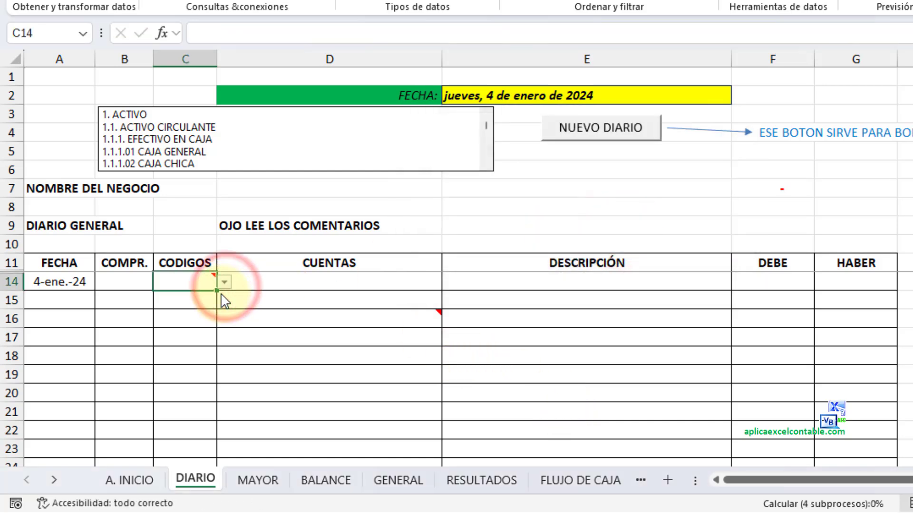
pyautogui.click(224, 282)
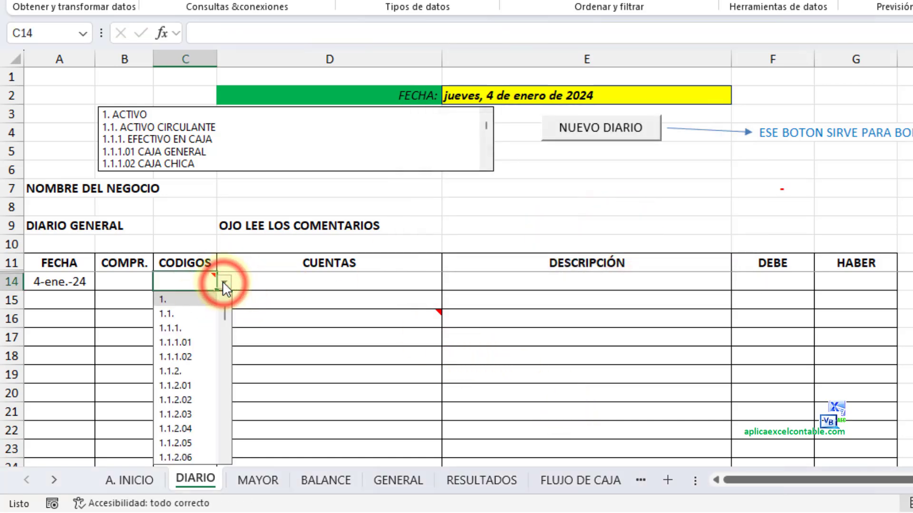
pyautogui.click(179, 346)
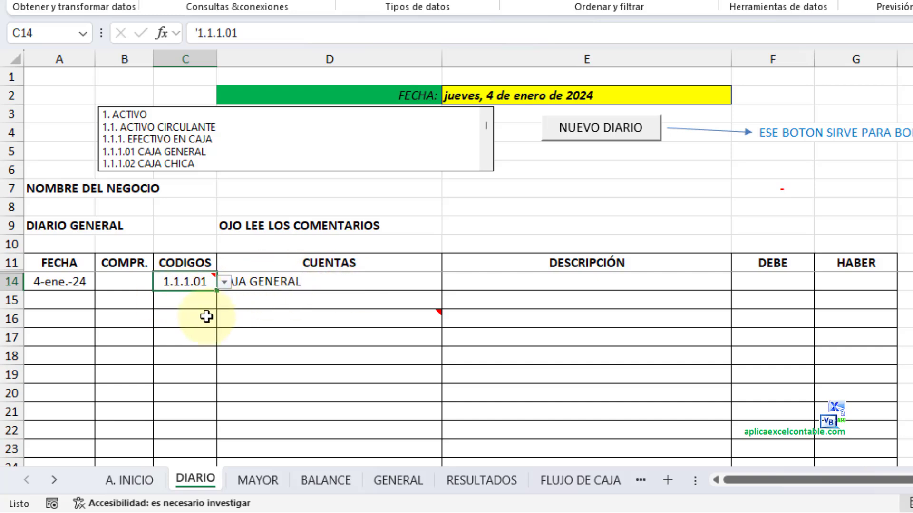
# Check the validation drop-down lists of account codes in cells C15 and C16.
pyautogui.click(189, 300)
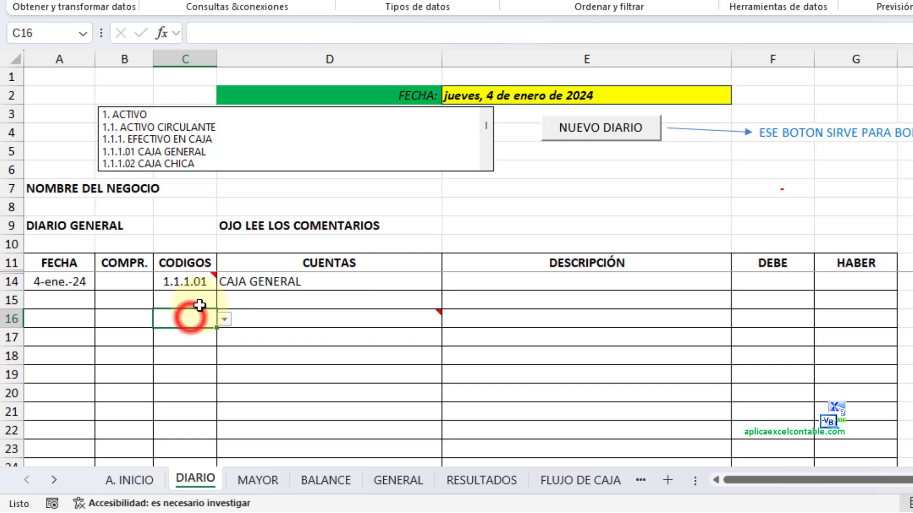
pyautogui.click(195, 303)
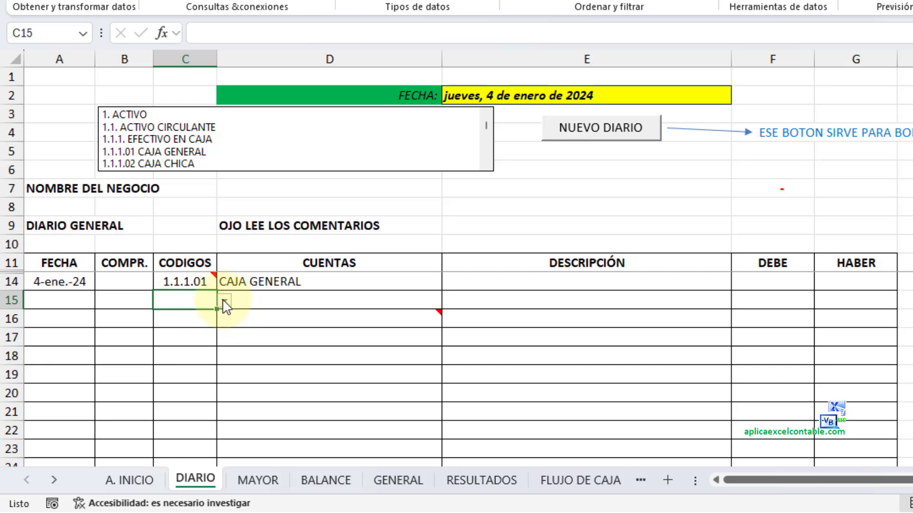
pyautogui.click(224, 301)
pyautogui.click(203, 306)
pyautogui.click(204, 319)
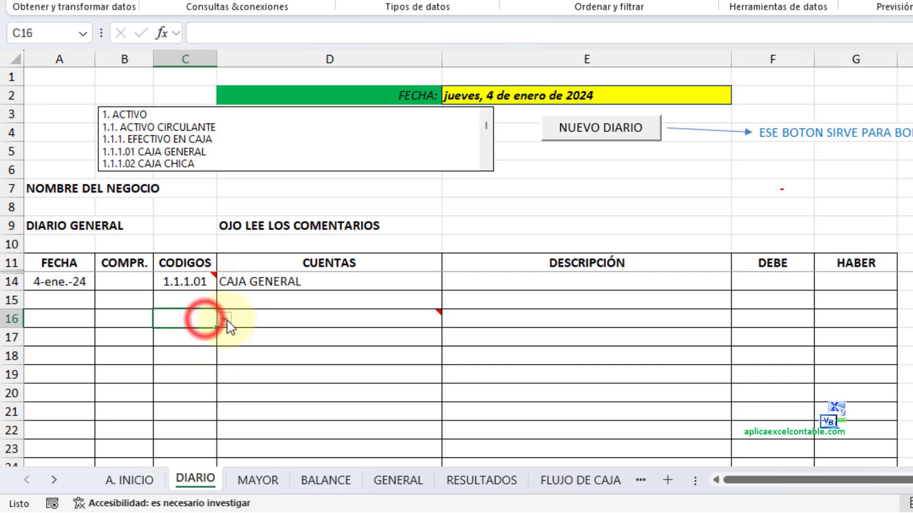
pyautogui.click(225, 319)
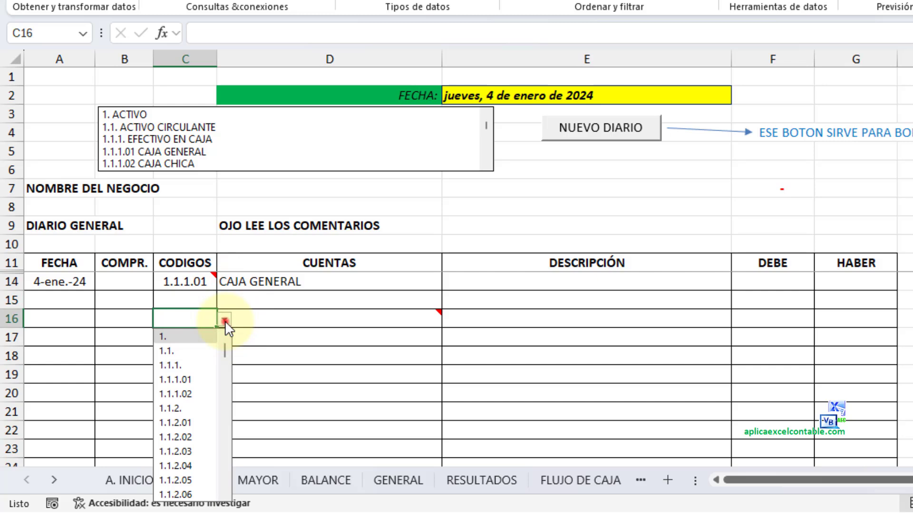
pyautogui.click(225, 321)
pyautogui.click(181, 305)
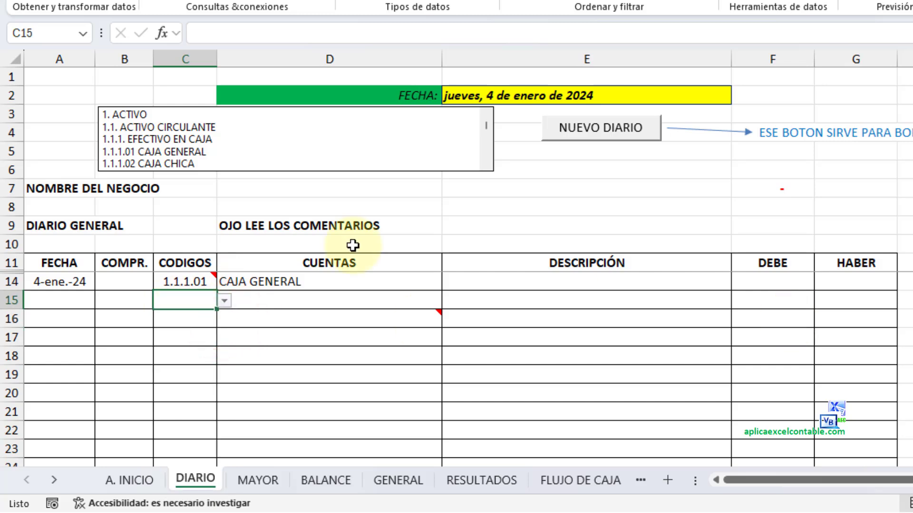